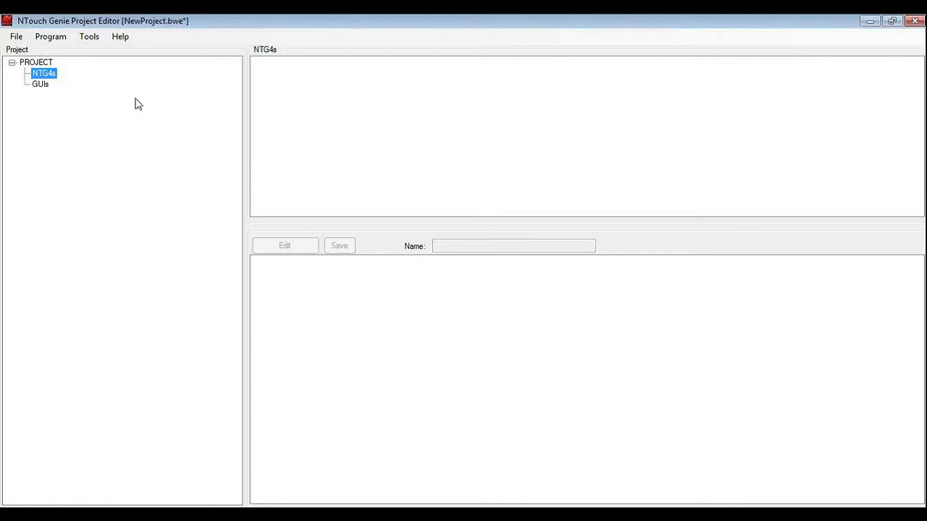
Show the context menu for the NTG4s node in the Project tree.
{"action": "right_click", "coordinate": [41, 80]}
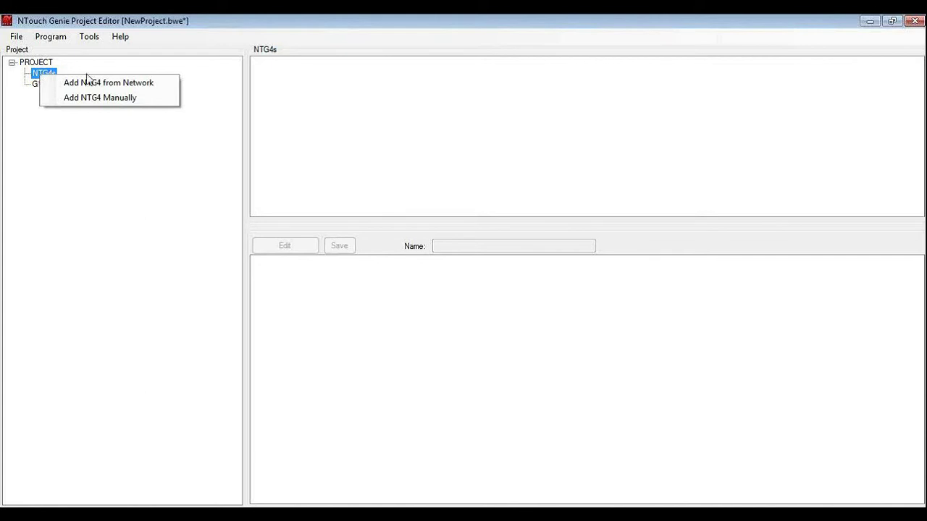
Add the network-discovered NTG4 at 192.168.0.138 (NOT-SET) to the project.
{"action": "left_click", "coordinate": [160, 86]}
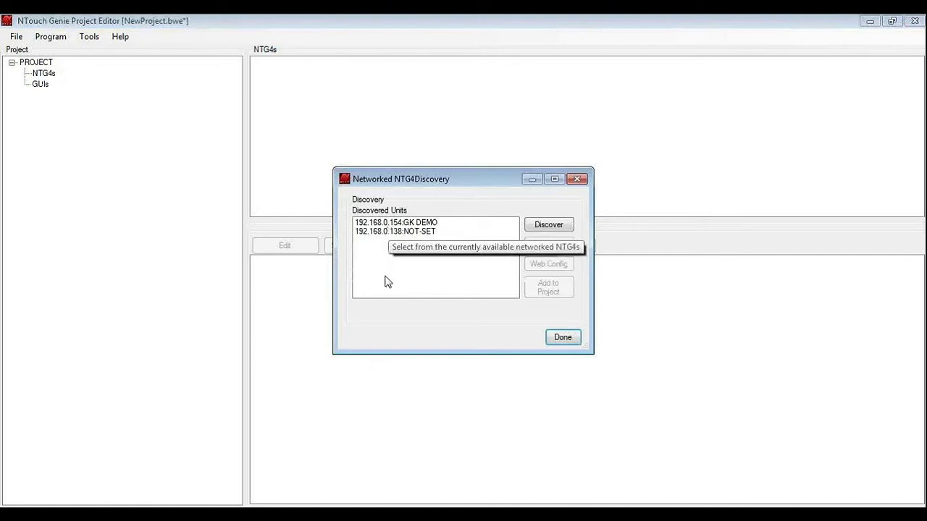
{"action": "left_click", "coordinate": [380, 232]}
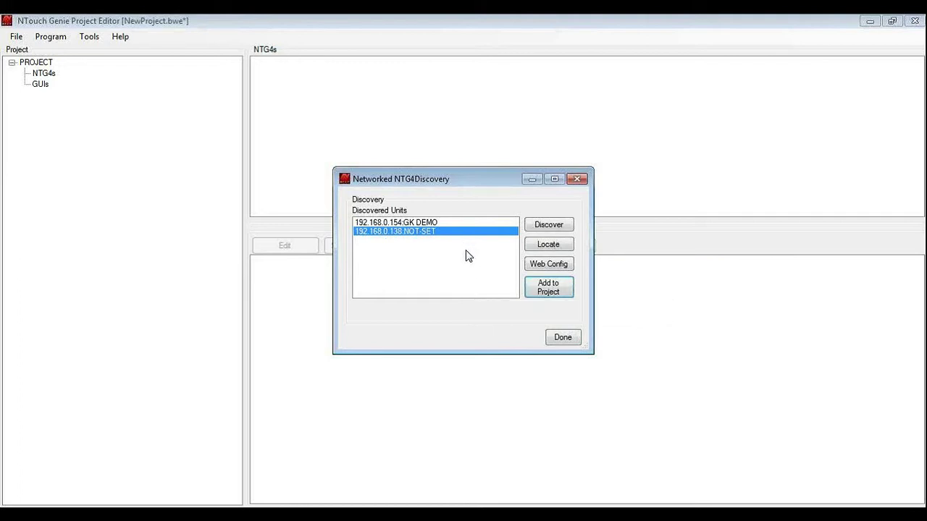
{"action": "left_click", "coordinate": [542, 292]}
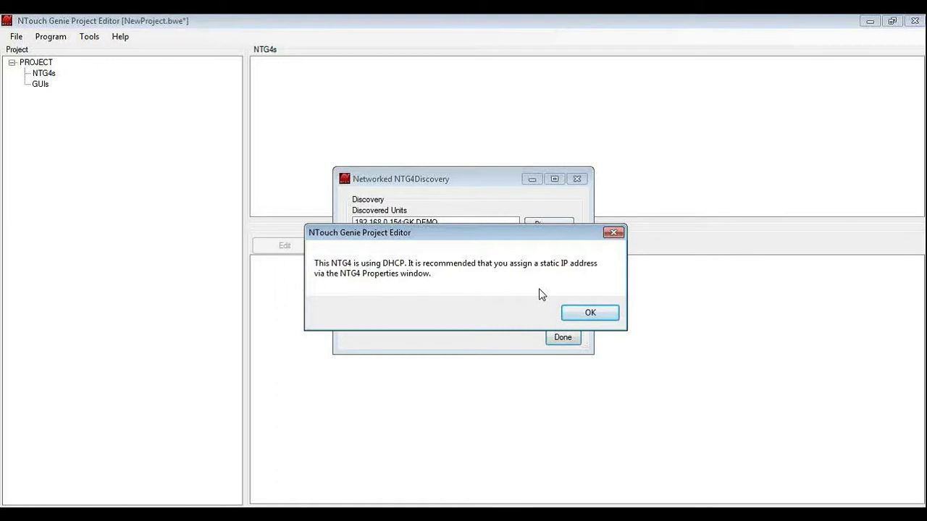
Dismiss the DHCP and firmware notices, close discovery, and show NTG4: NOT-SET settings.
{"action": "left_click", "coordinate": [579, 315]}
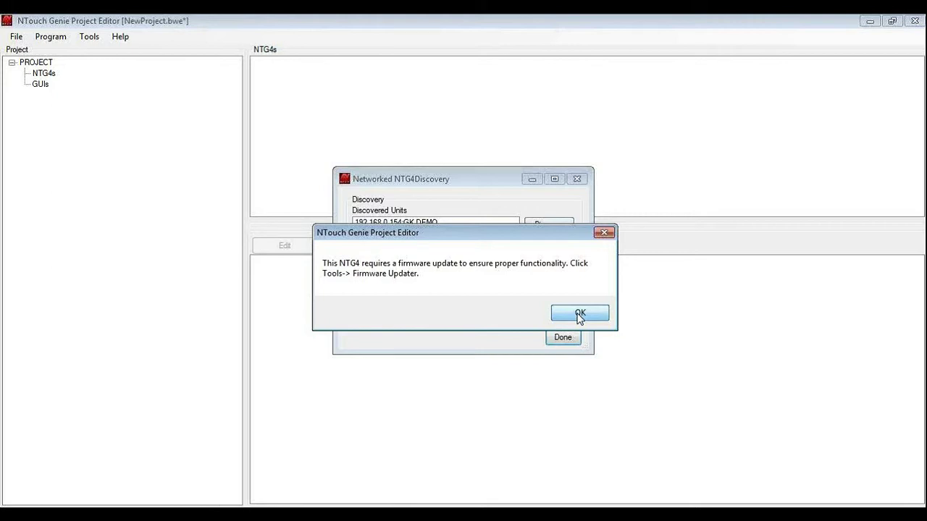
{"action": "left_click", "coordinate": [579, 313]}
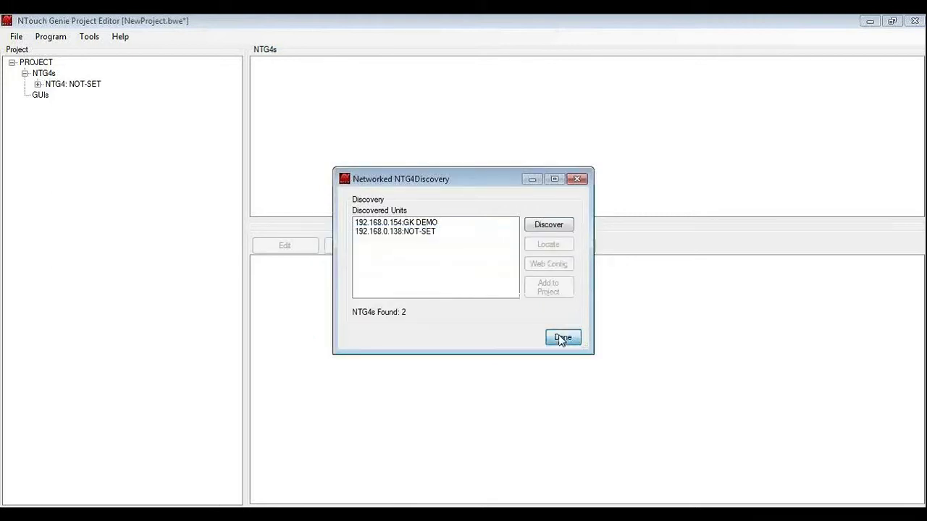
{"action": "left_click", "coordinate": [562, 338]}
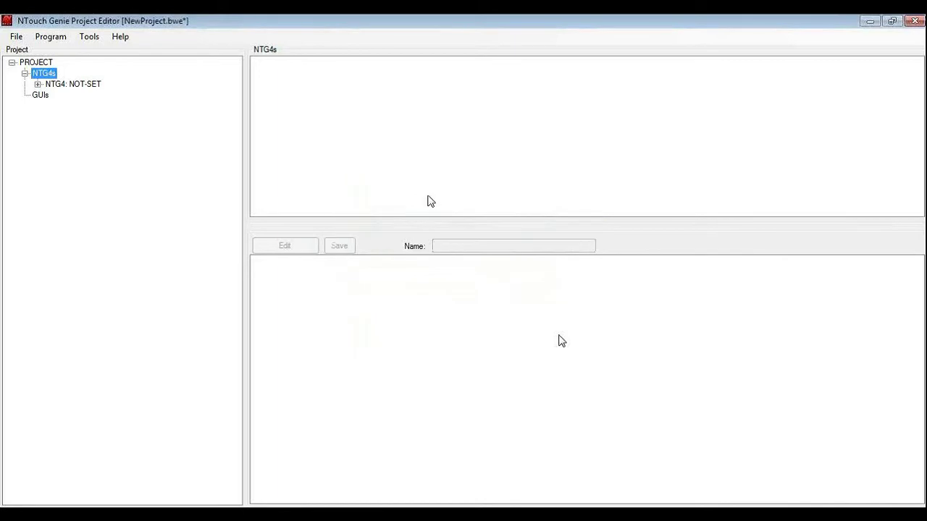
{"action": "left_click", "coordinate": [63, 86]}
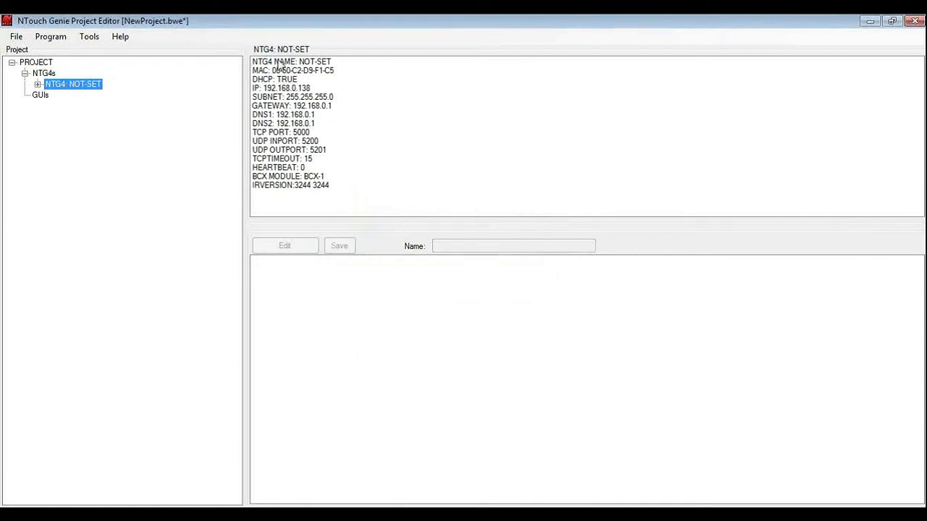
Open the Properties dialog of the NTG4: NOT-SET unit.
{"action": "right_click", "coordinate": [68, 88]}
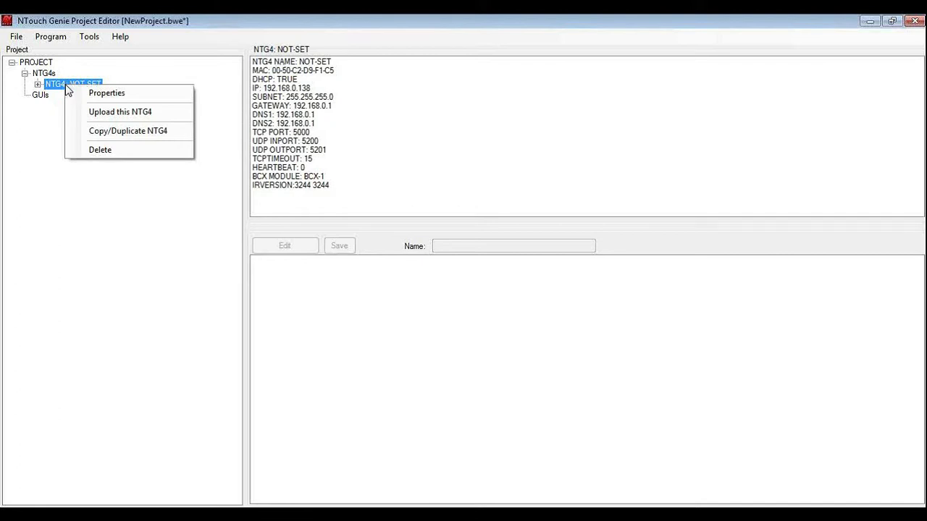
{"action": "left_click", "coordinate": [136, 97]}
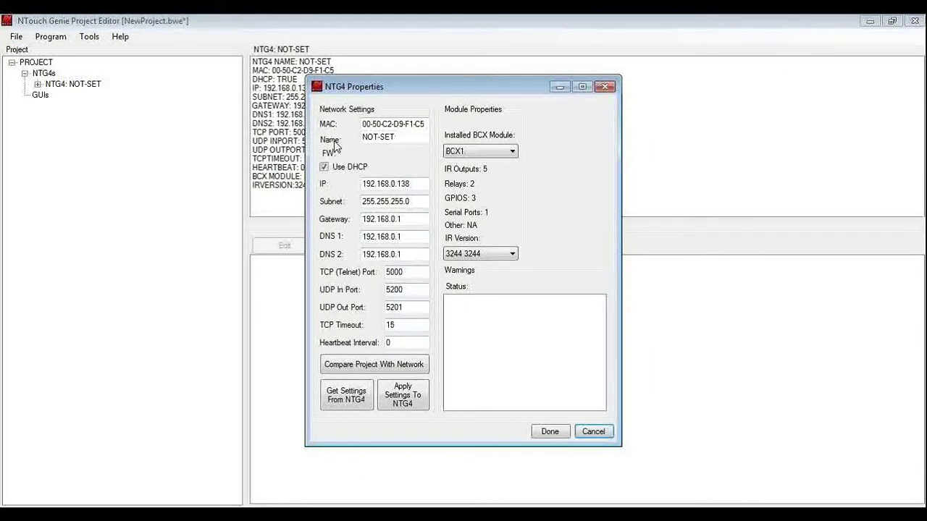
Rename the unit Demo, turn off DHCP for static IP, and apply settings to the NTG4.
{"action": "left_click_drag", "start_coordinate": [403, 137], "coordinate": [348, 137]}
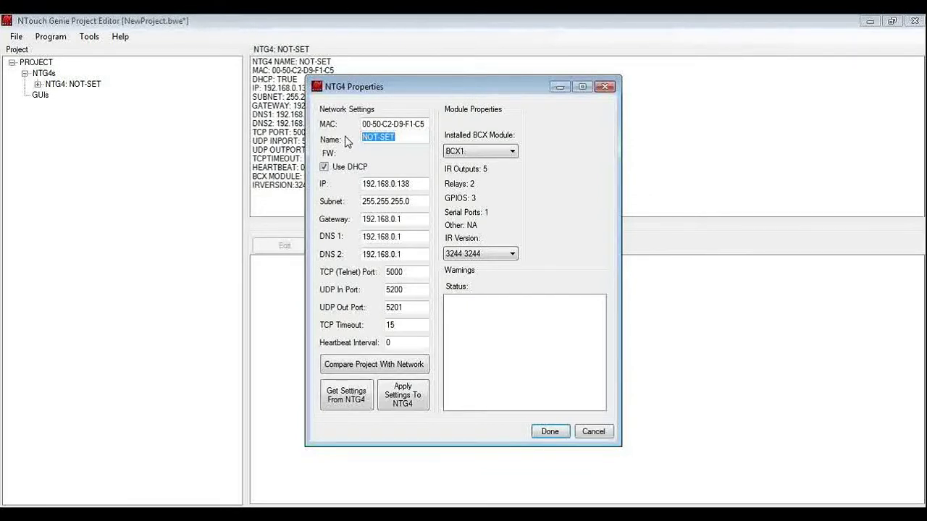
{"action": "type", "text": "Demo"}
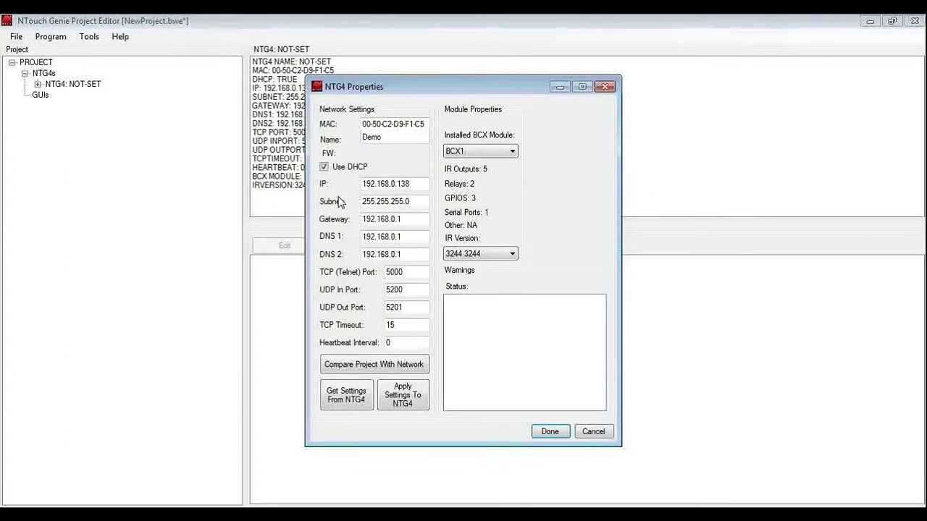
{"action": "left_click", "coordinate": [324, 169]}
{"action": "left_click", "coordinate": [413, 195]}
{"action": "type", "text": "."}
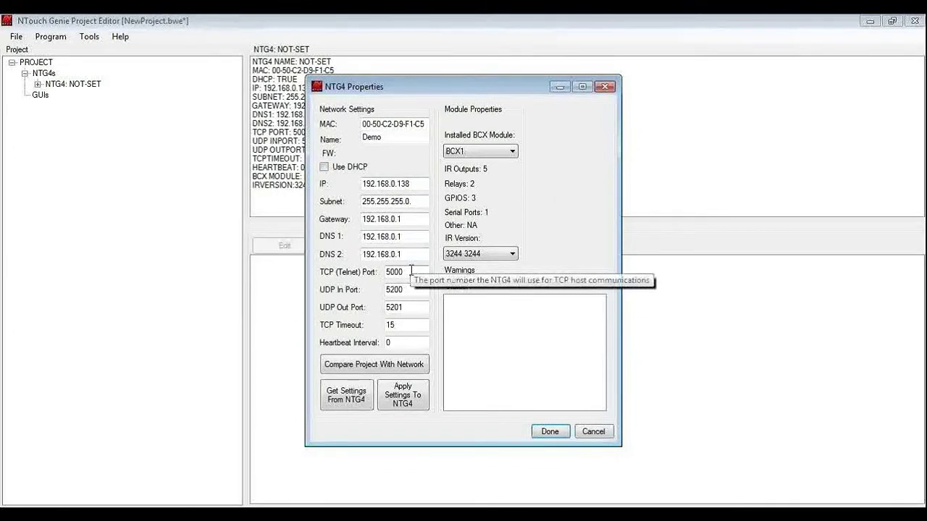
{"action": "left_click", "coordinate": [402, 402]}
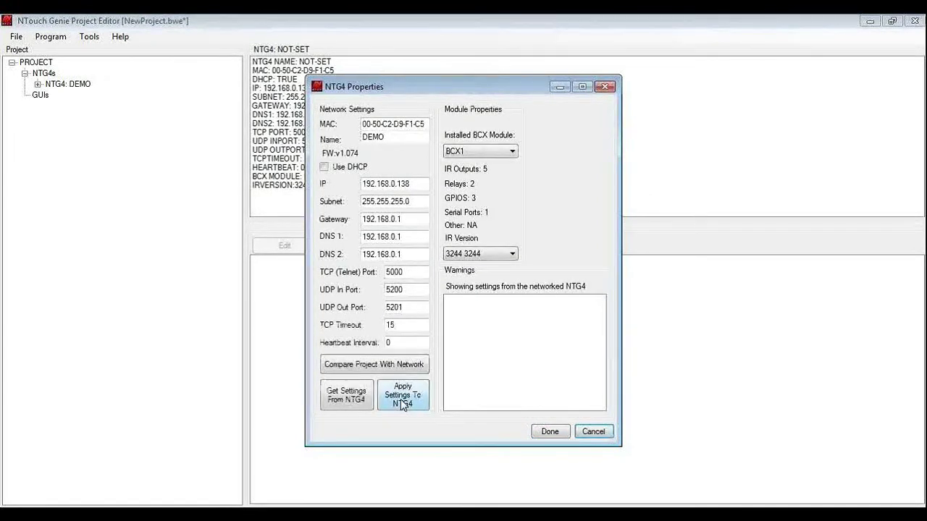
{"action": "left_click", "coordinate": [544, 430]}
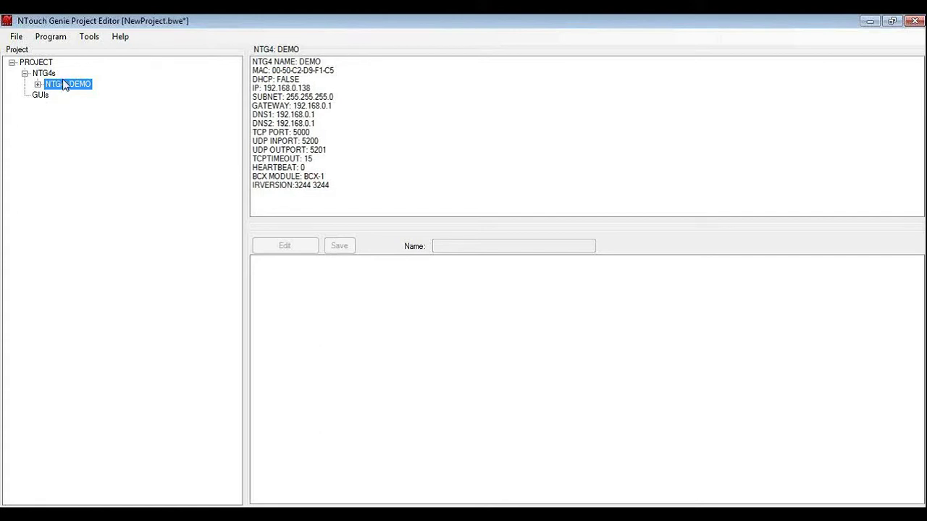
In the Firmware Updater, select 192.168.0.138:DEMO and start its firmware update.
{"action": "left_click", "coordinate": [87, 37]}
{"action": "left_click", "coordinate": [108, 93]}
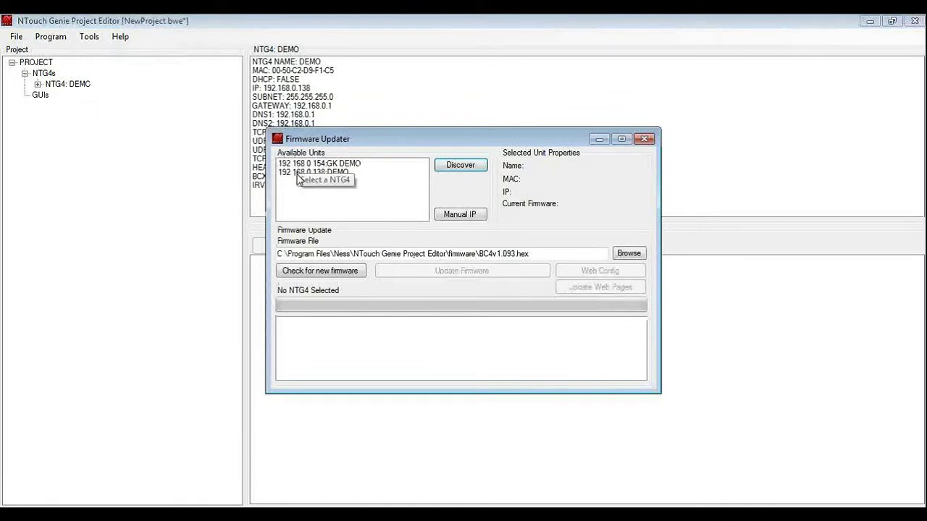
{"action": "left_click", "coordinate": [298, 174]}
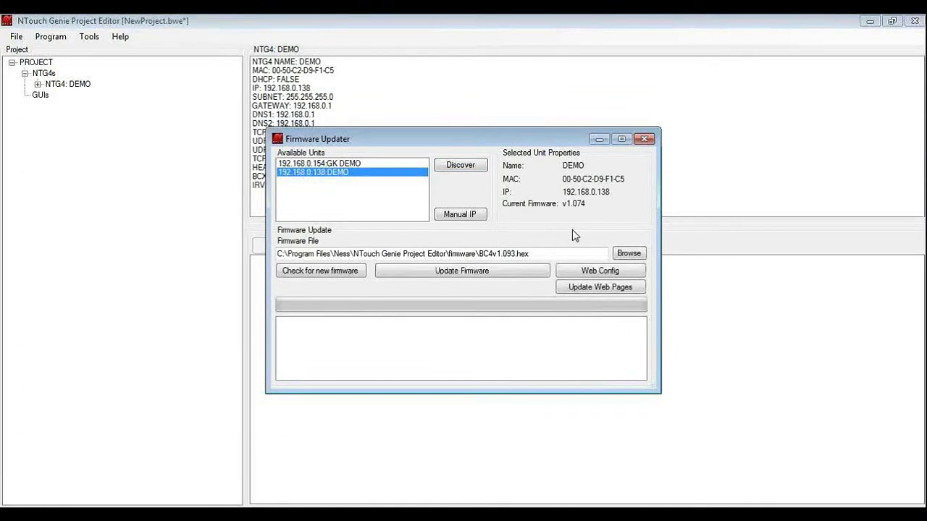
{"action": "left_click", "coordinate": [731, 52]}
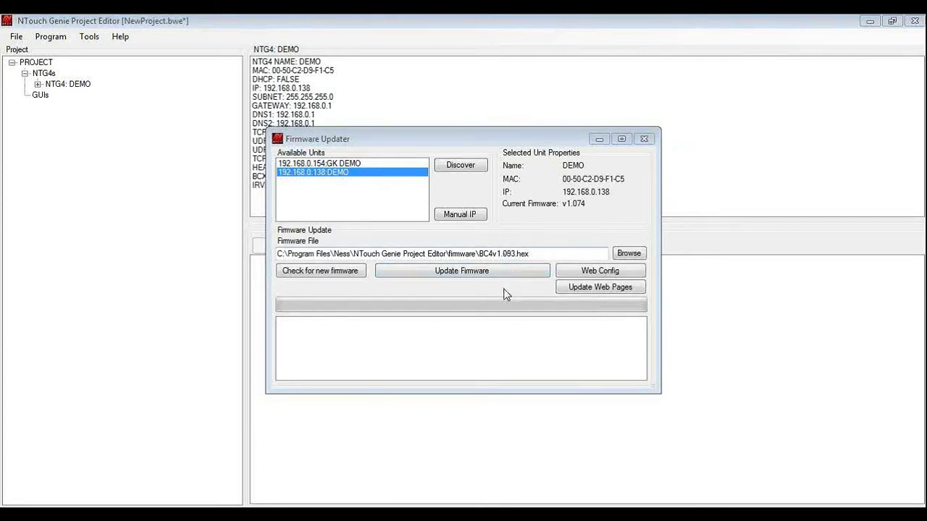
{"action": "left_click", "coordinate": [443, 278]}
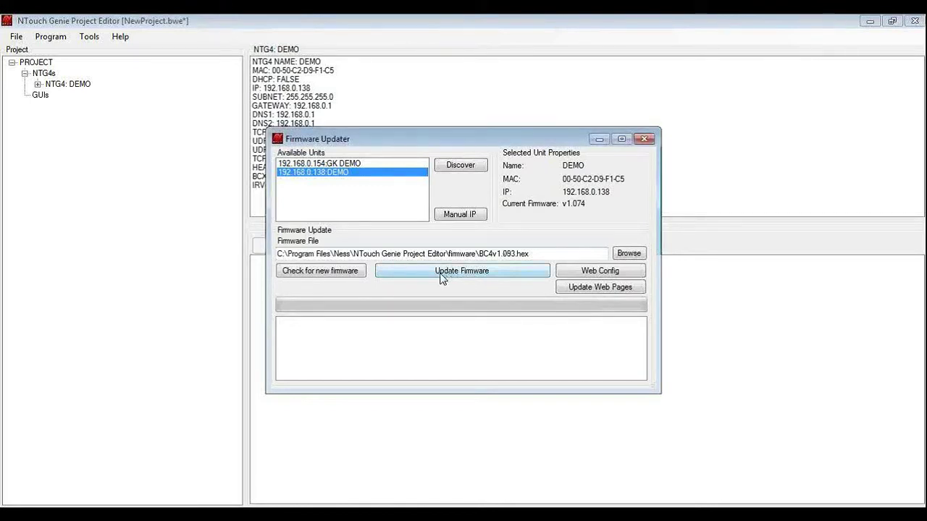
{"action": "left_click", "coordinate": [441, 276]}
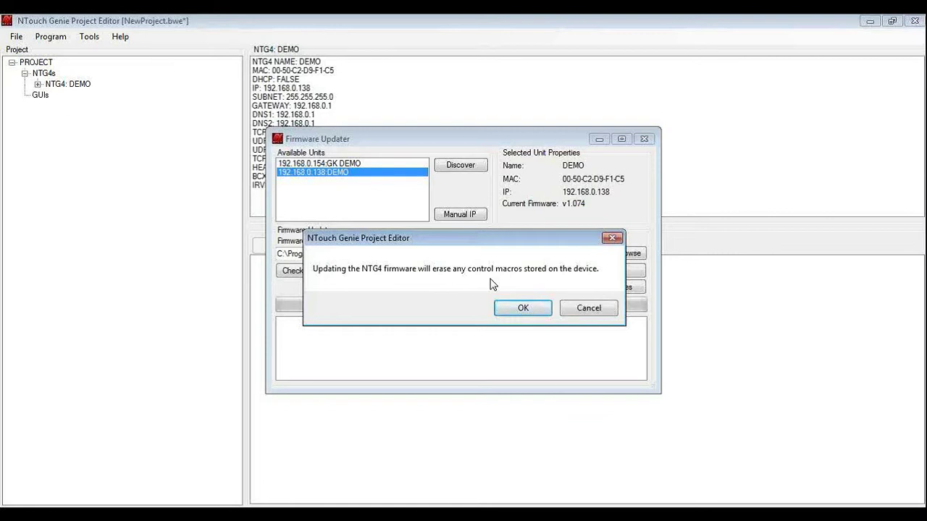
Accept erasing control macros, flash BC4v1.093.hex to DEMO, then refresh the unit list.
{"action": "left_click", "coordinate": [508, 309]}
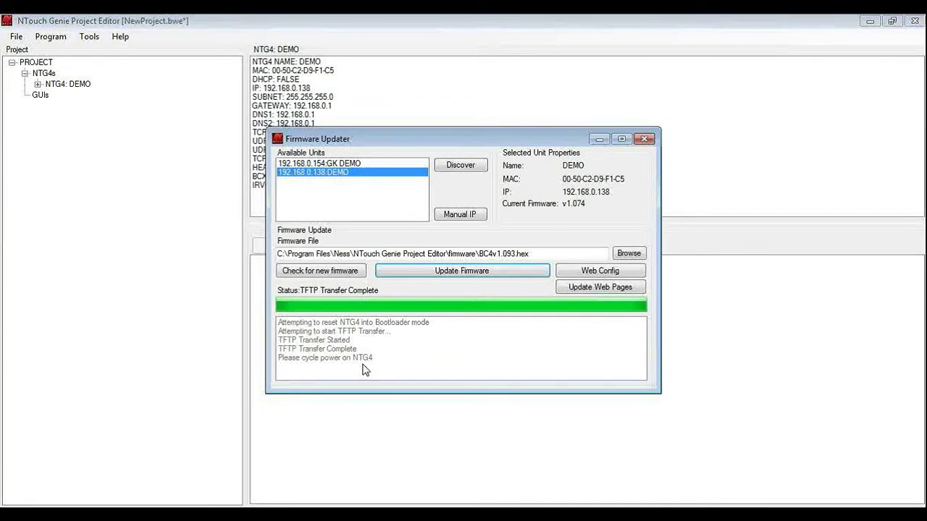
{"action": "left_click", "coordinate": [446, 165]}
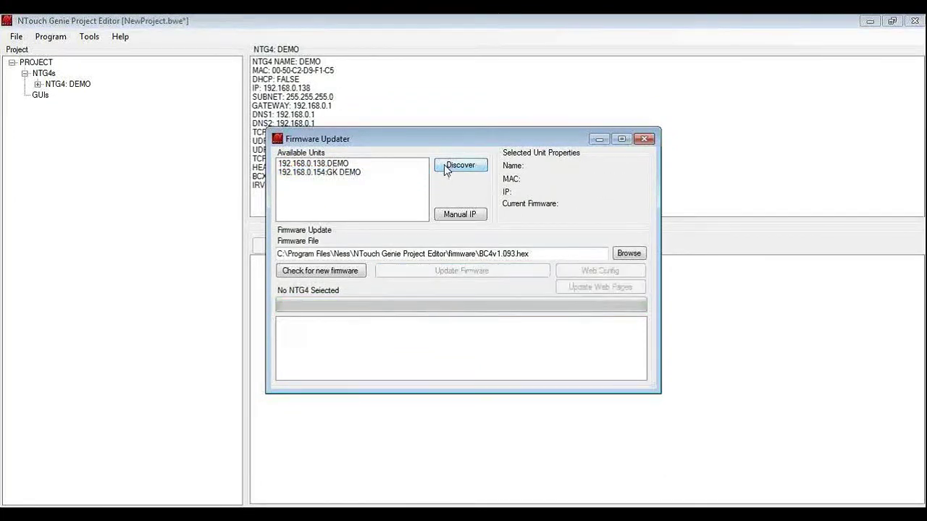
Select 192.168.0.154:GK DEMO and launch its web page update, dismissing the note.
{"action": "left_click", "coordinate": [334, 175]}
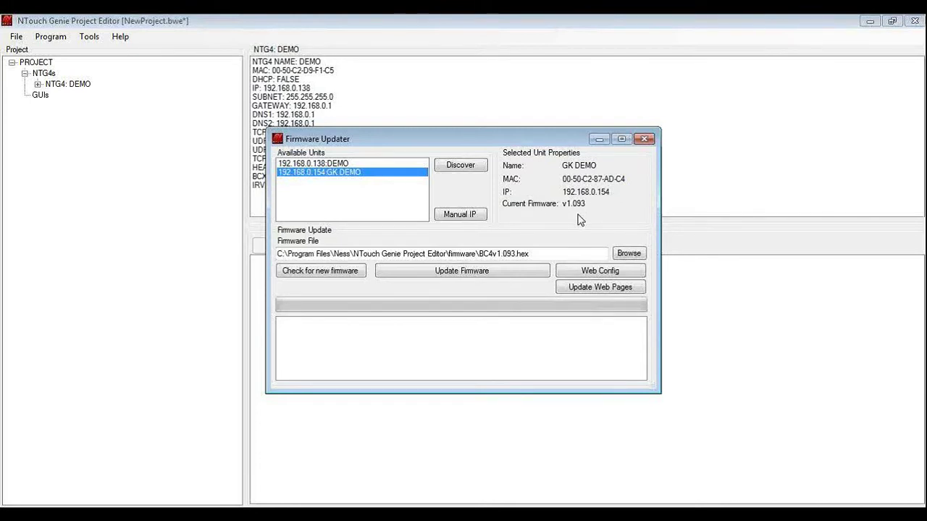
{"action": "left_click", "coordinate": [599, 288]}
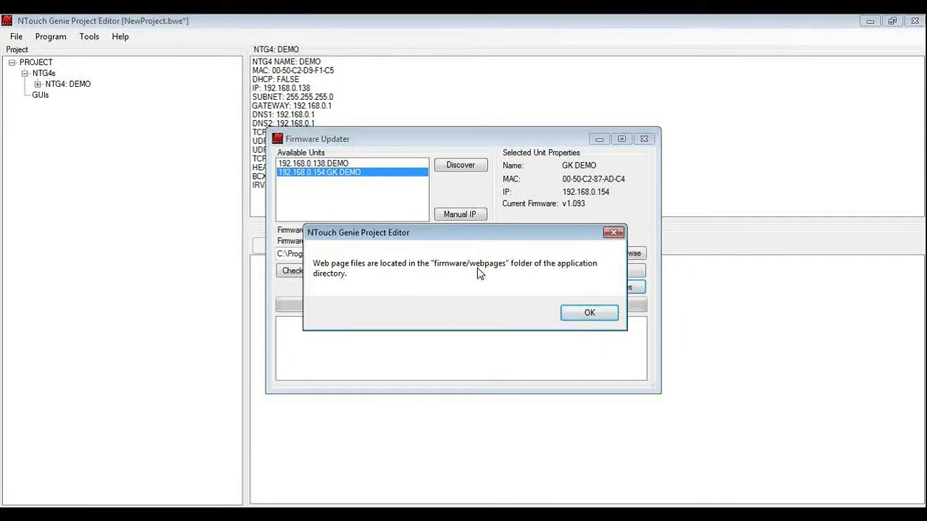
{"action": "left_click", "coordinate": [564, 312]}
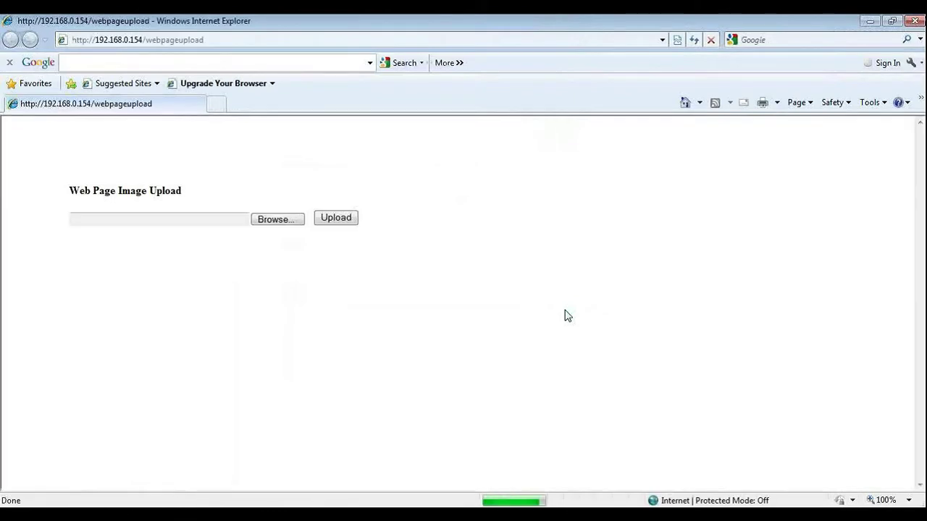
Browse to the Program Files\Ness\NTouch Genie Project Editor\firmware\webpages folder.
{"action": "left_click", "coordinate": [264, 221]}
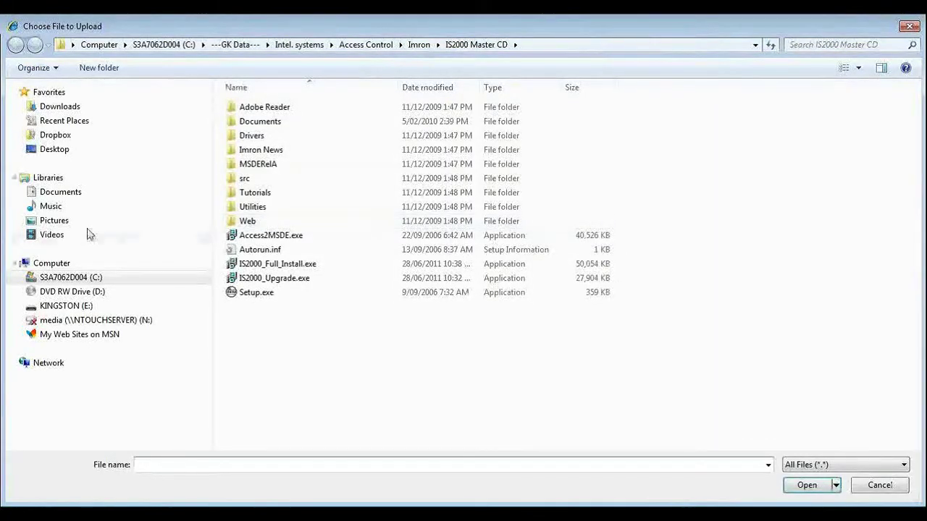
{"action": "left_click", "coordinate": [22, 278]}
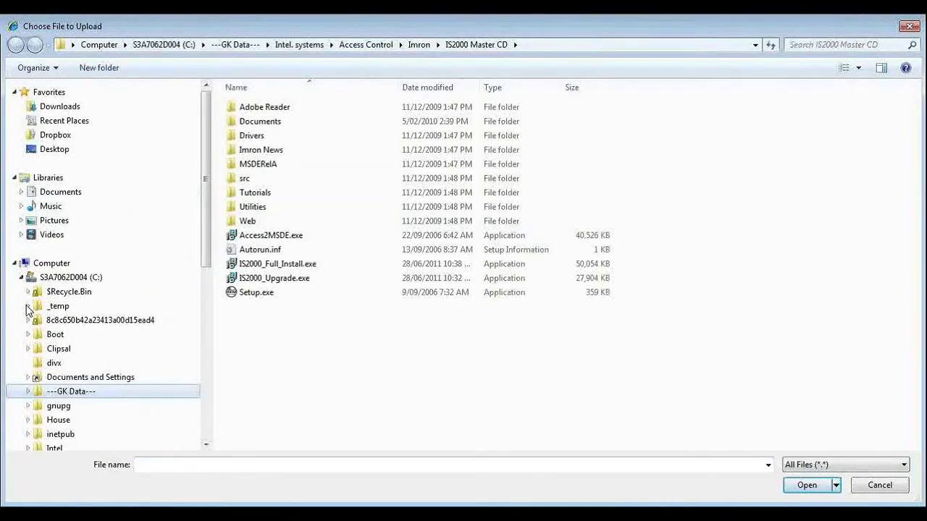
{"action": "left_click_drag", "start_coordinate": [205, 178], "coordinate": [207, 293]}
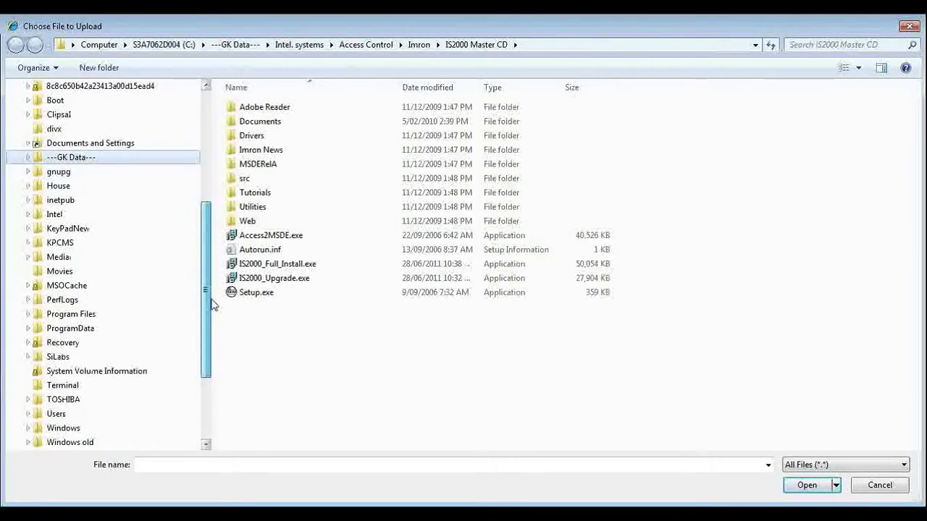
{"action": "left_click", "coordinate": [29, 314]}
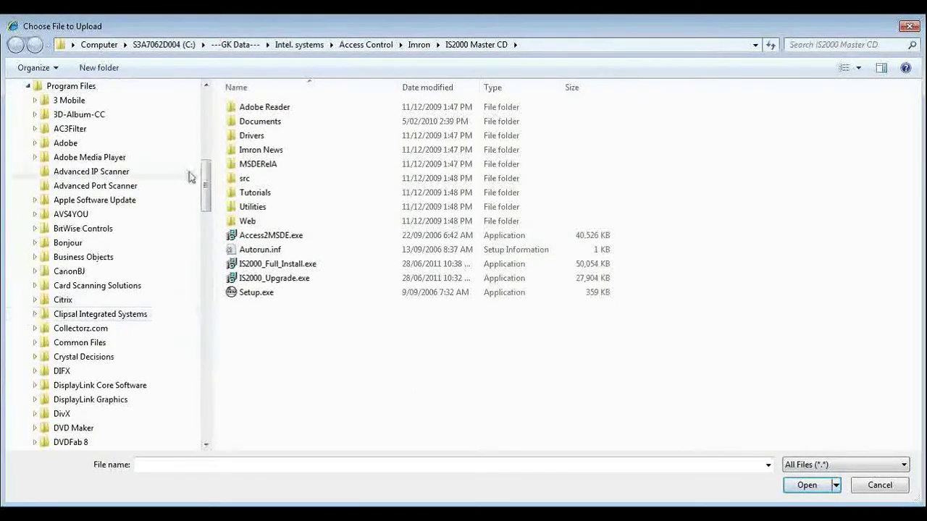
{"action": "left_click_drag", "start_coordinate": [209, 168], "coordinate": [206, 283]}
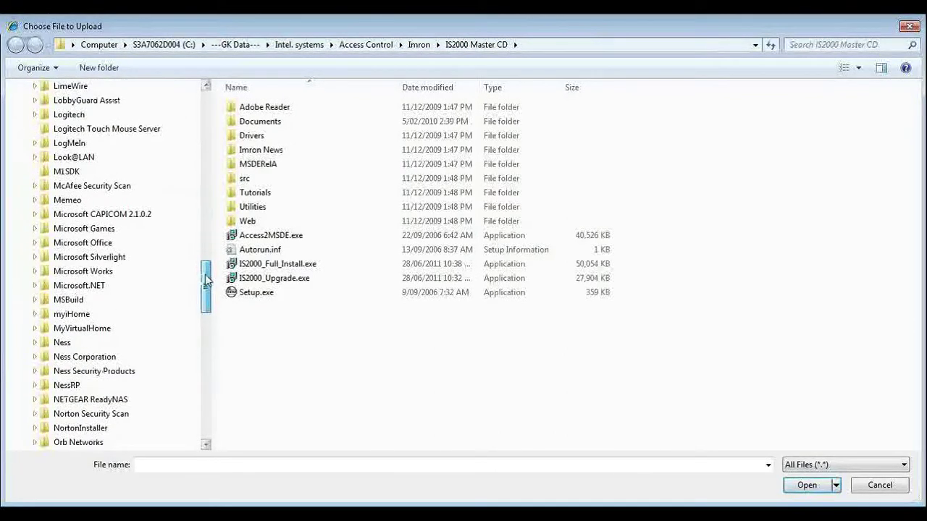
{"action": "left_click", "coordinate": [35, 343]}
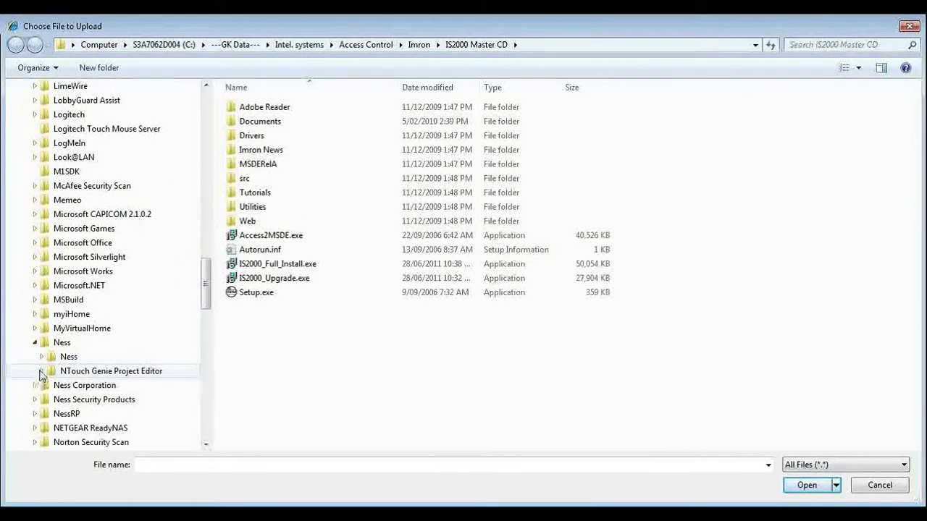
{"action": "left_click", "coordinate": [41, 371]}
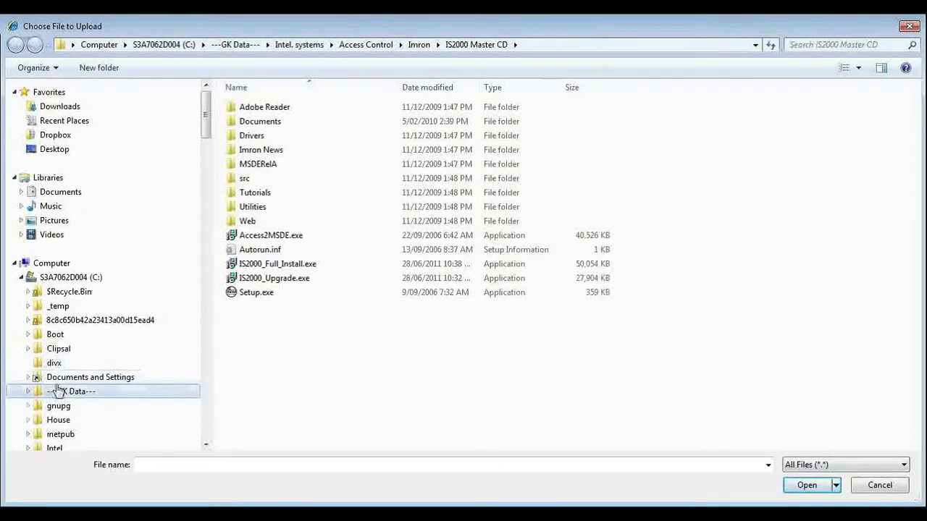
{"action": "left_click_drag", "start_coordinate": [206, 116], "coordinate": [211, 275]}
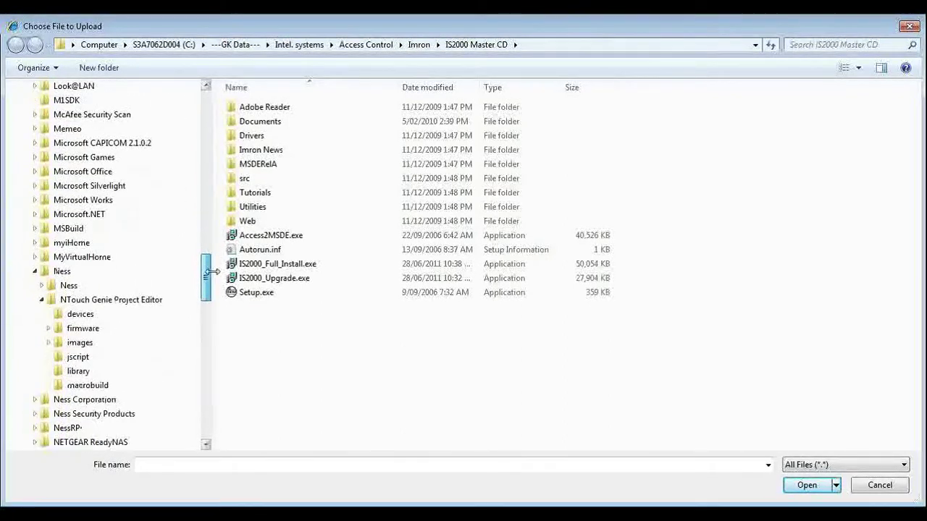
{"action": "left_click", "coordinate": [78, 330]}
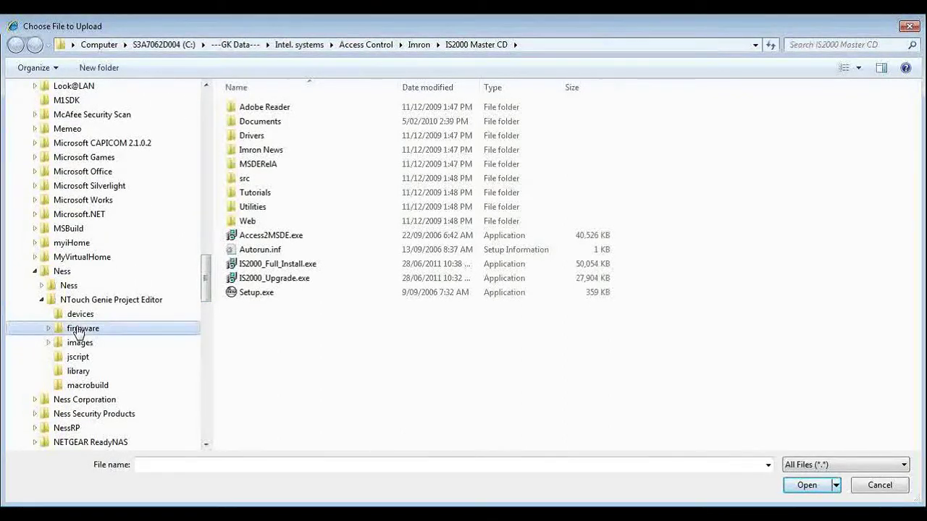
{"action": "left_click", "coordinate": [49, 328]}
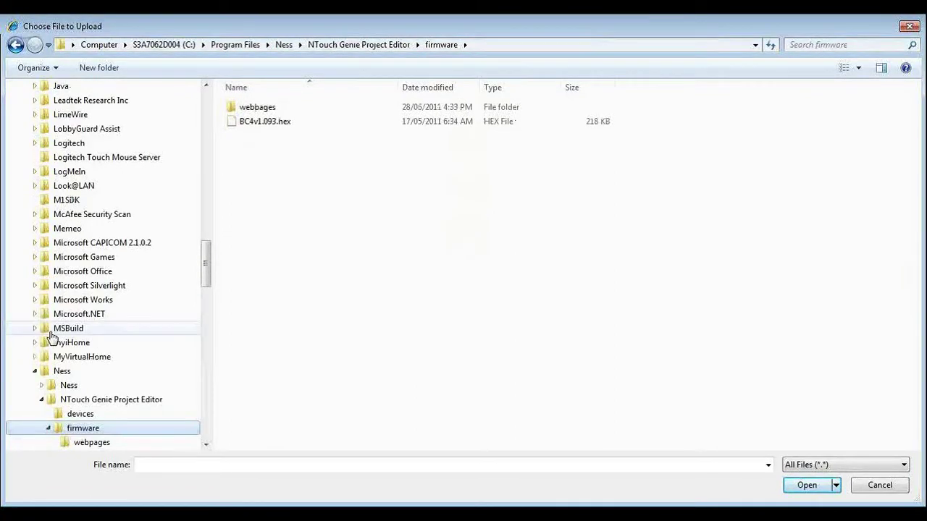
{"action": "left_click", "coordinate": [85, 442]}
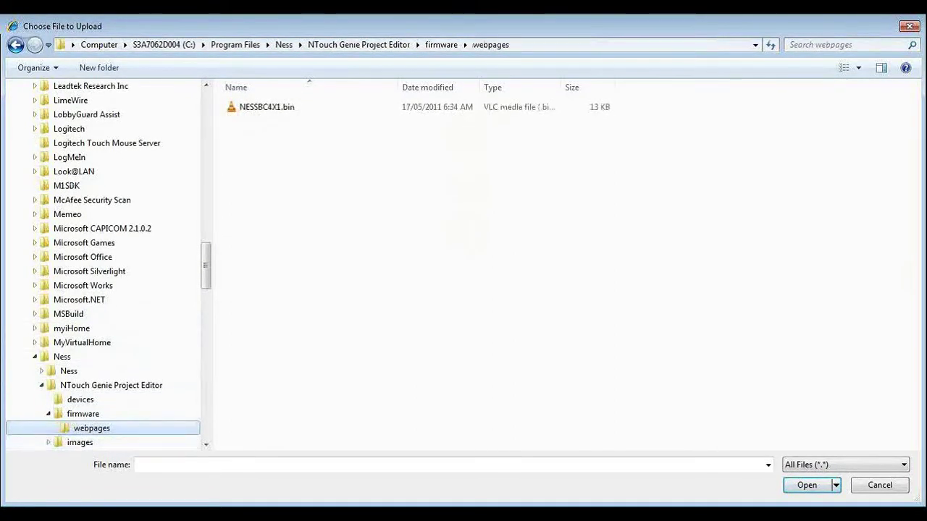
Choose NESSBC4X1.bin as the web page image file.
{"action": "left_click", "coordinate": [252, 108]}
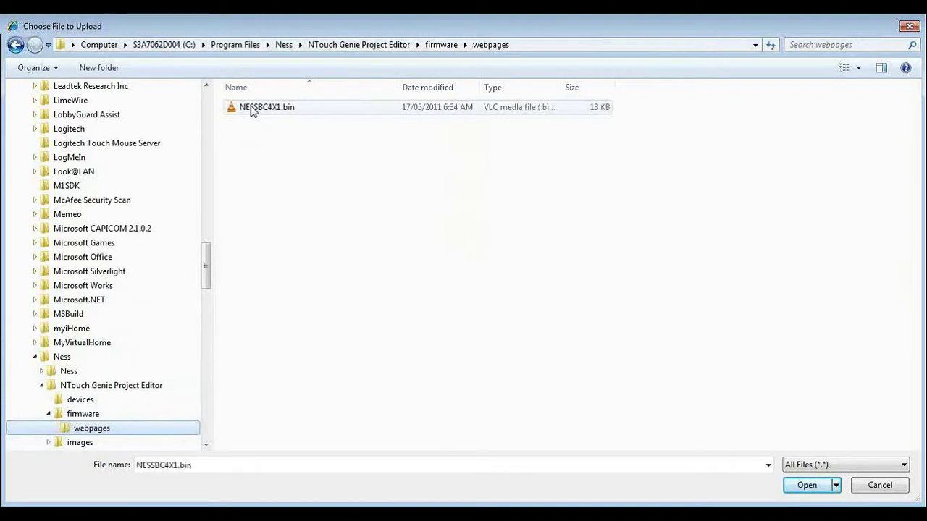
{"action": "left_click", "coordinate": [532, 44]}
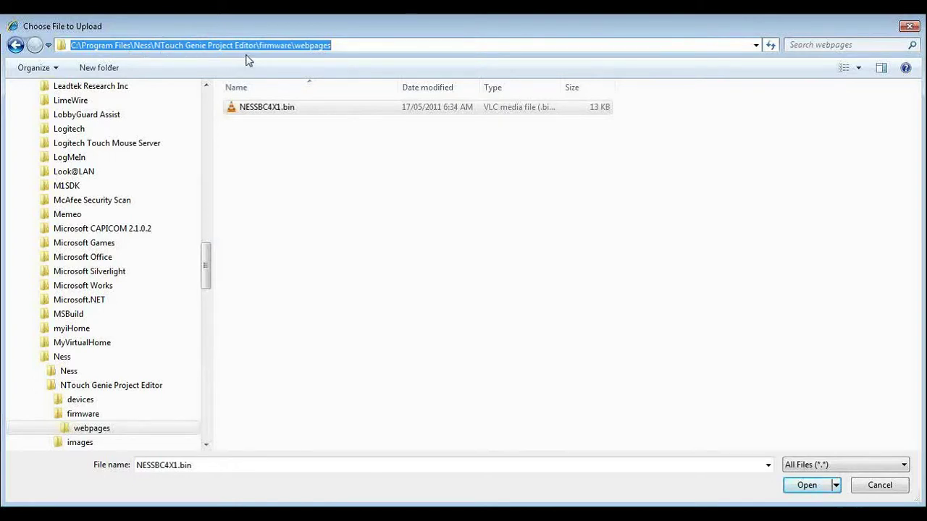
{"action": "left_click", "coordinate": [263, 110]}
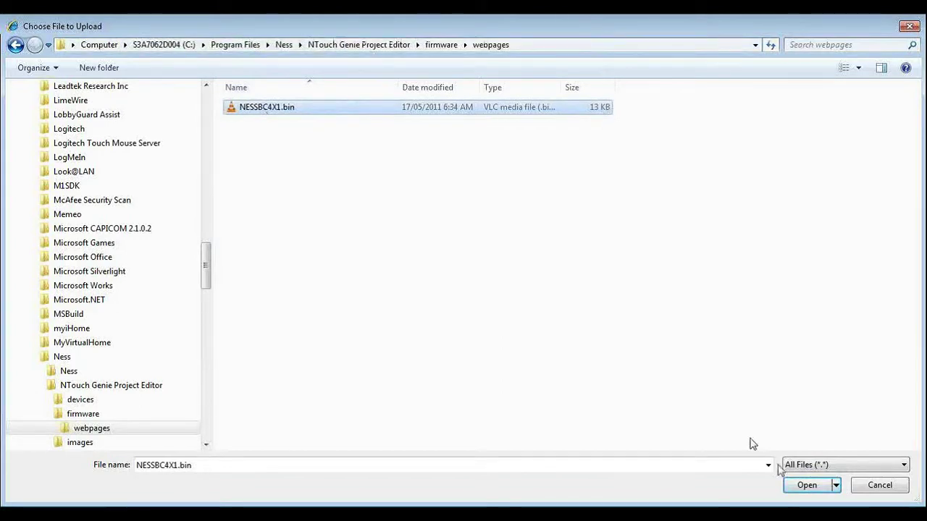
{"action": "left_click", "coordinate": [795, 490]}
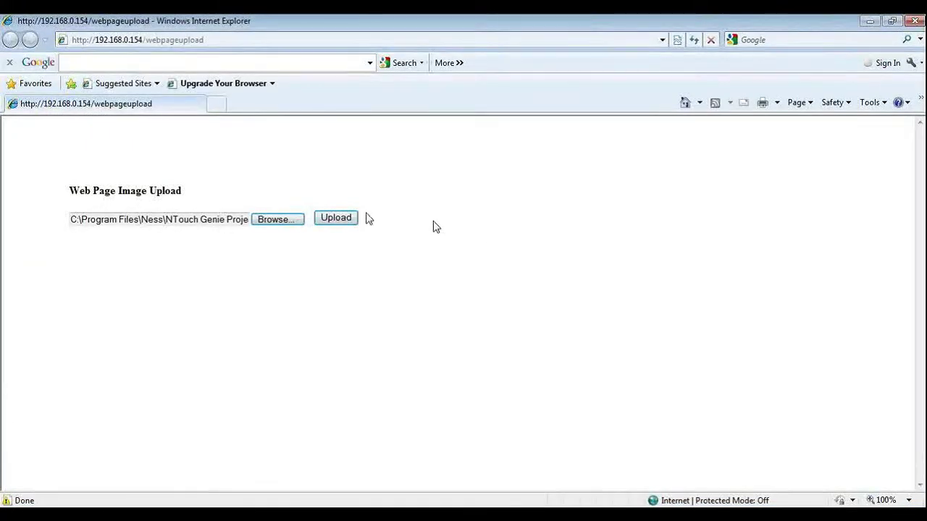
Upload NESSBC4X1.bin to GK DEMO, then close the browser after success.
{"action": "left_click", "coordinate": [336, 219]}
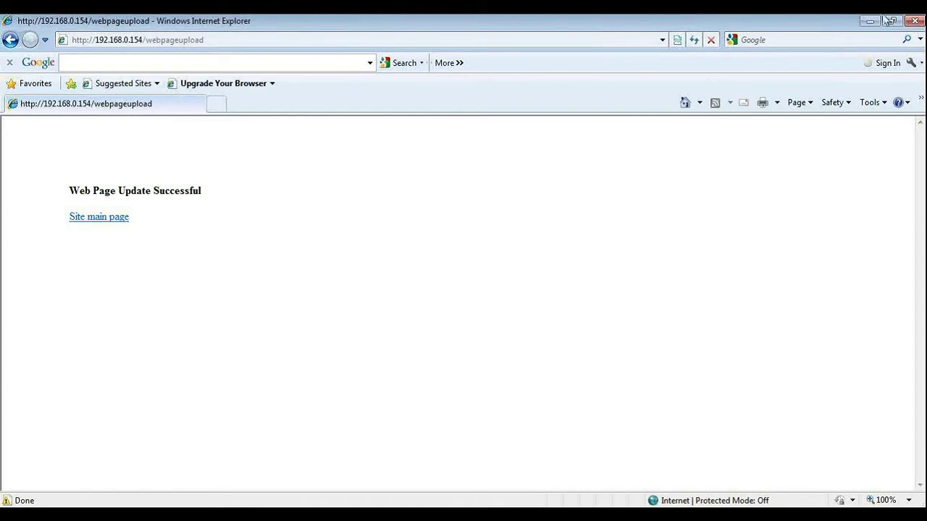
{"action": "left_click", "coordinate": [914, 21]}
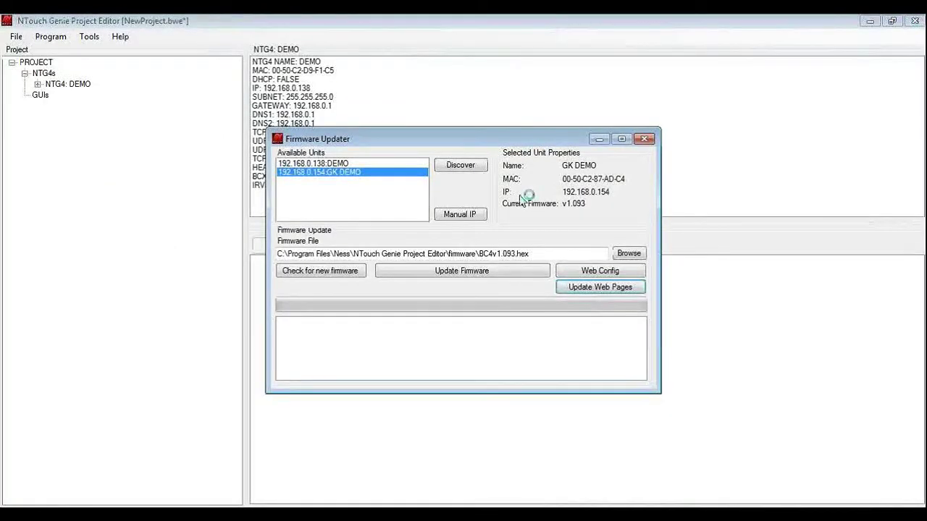